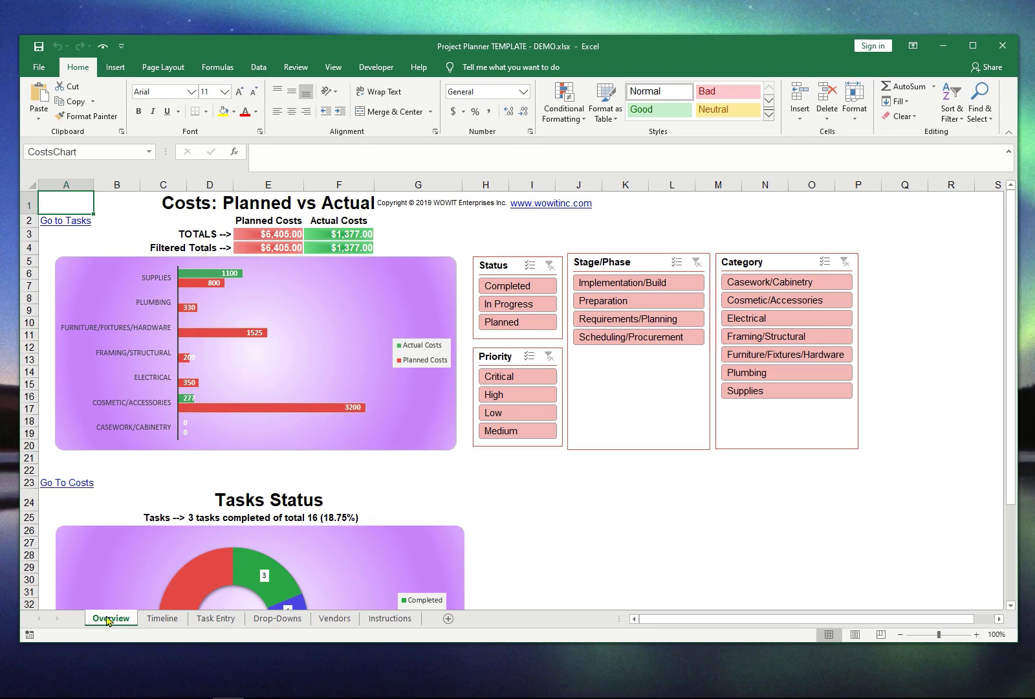
{"action": "left_click", "coordinate": [150, 623]}
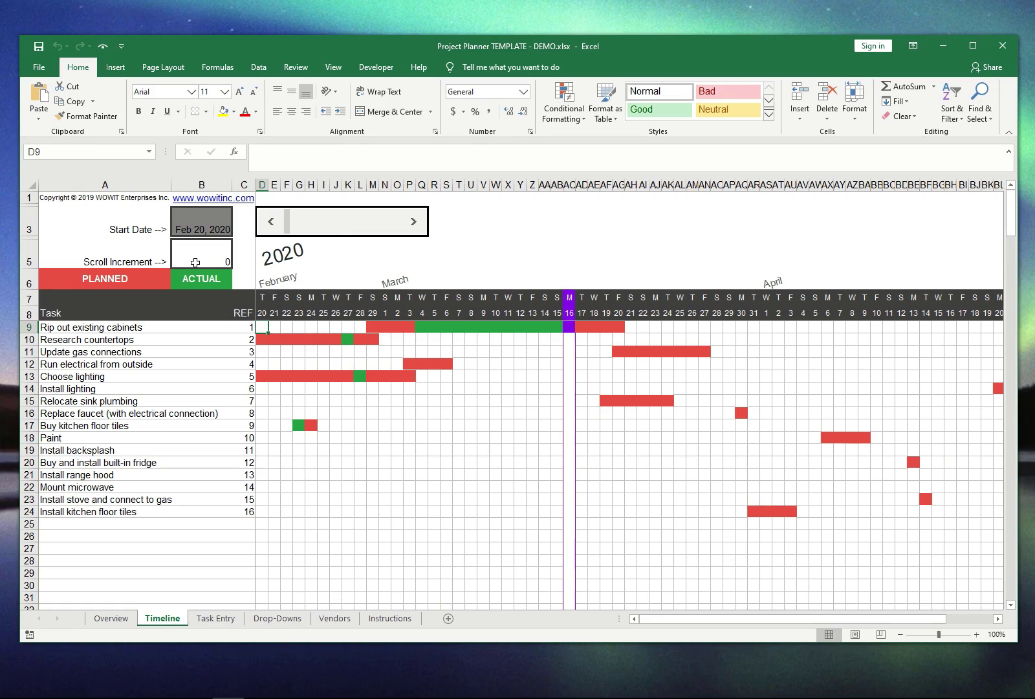
Step: Scroll the Gantt timeline forward to a 181 increment, showing August 19–October 18, 2020
{"action": "left_click", "coordinate": [414, 228]}
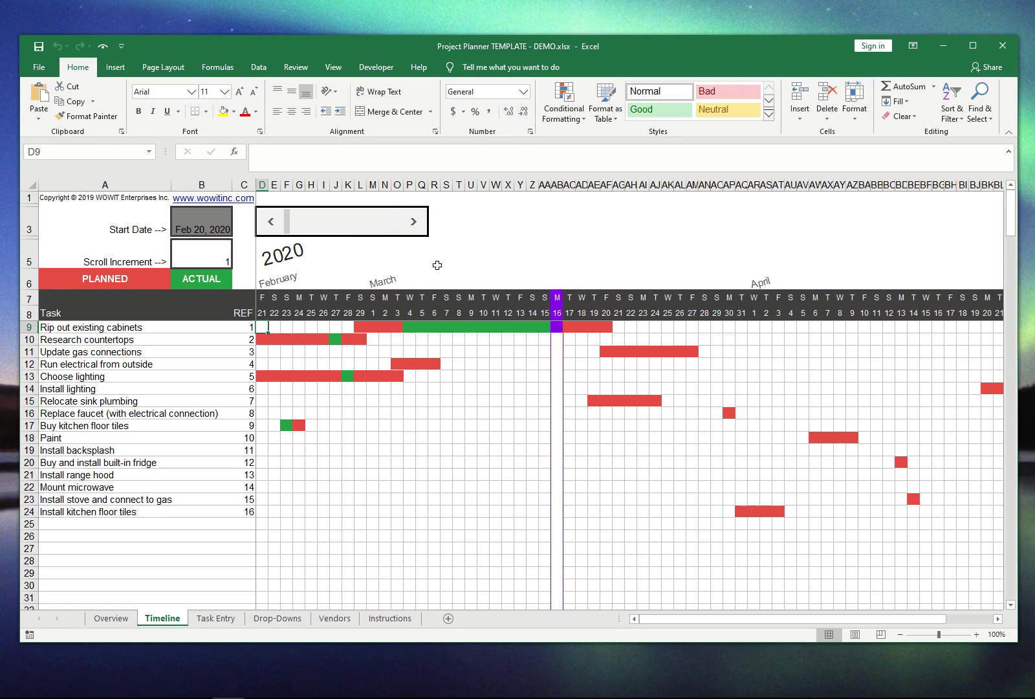
{"action": "left_click", "coordinate": [415, 226]}
{"action": "left_click", "coordinate": [368, 231]}
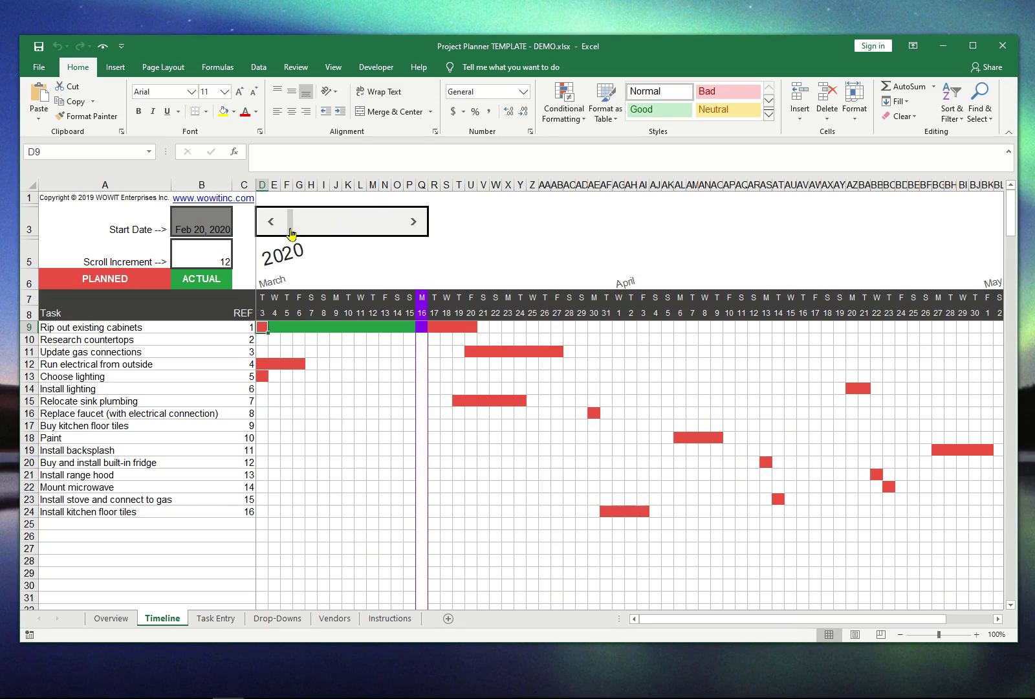
{"action": "left_click_drag", "start_coordinate": [293, 235], "coordinate": [348, 226]}
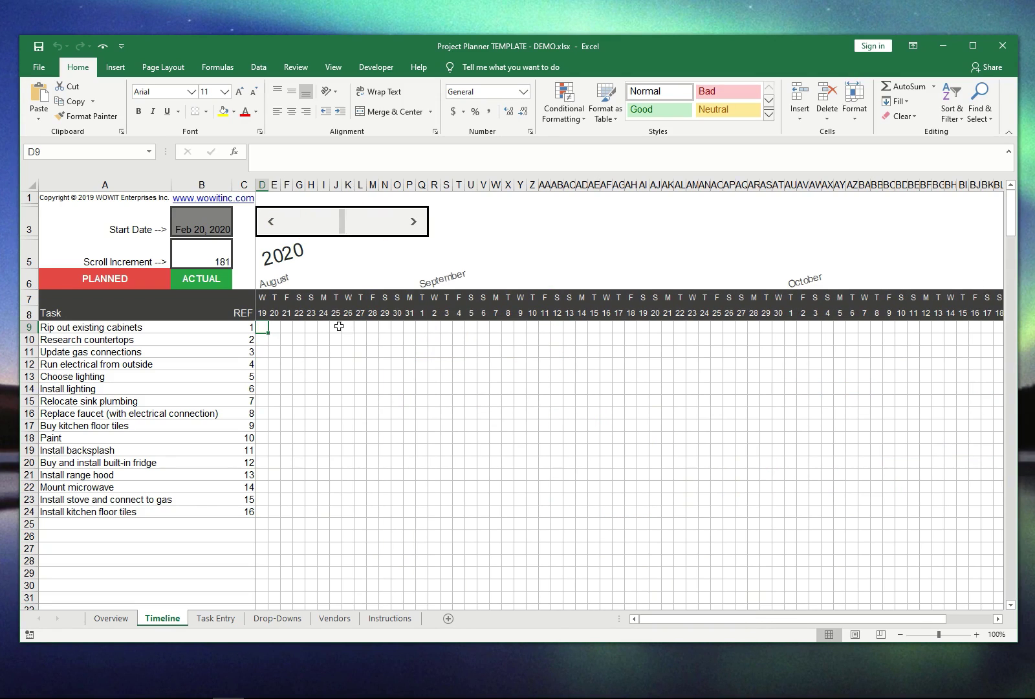
{"action": "left_click", "coordinate": [112, 620]}
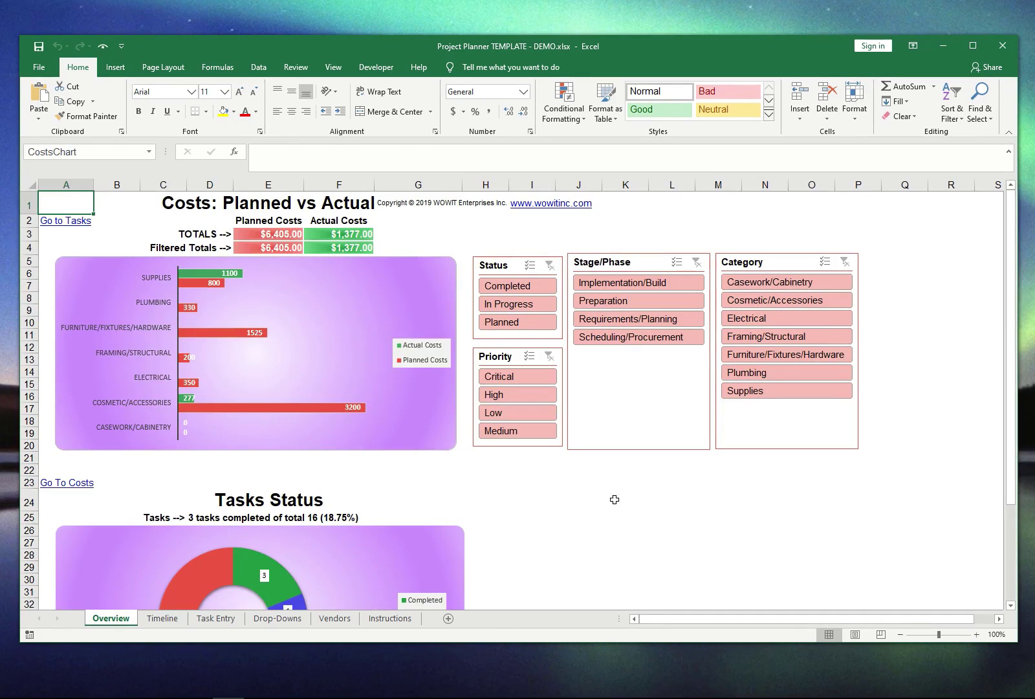
{"action": "scroll", "coordinate": [615, 499], "scroll_direction": "down", "scroll_amount": 4}
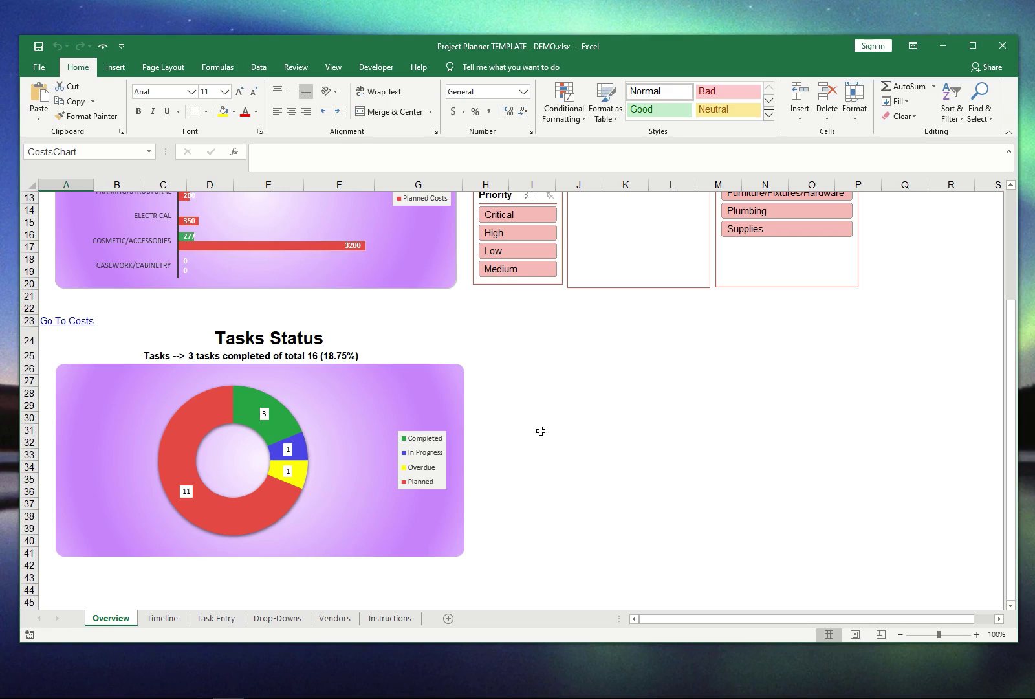
{"action": "scroll", "coordinate": [541, 430], "scroll_direction": "up", "scroll_amount": 4}
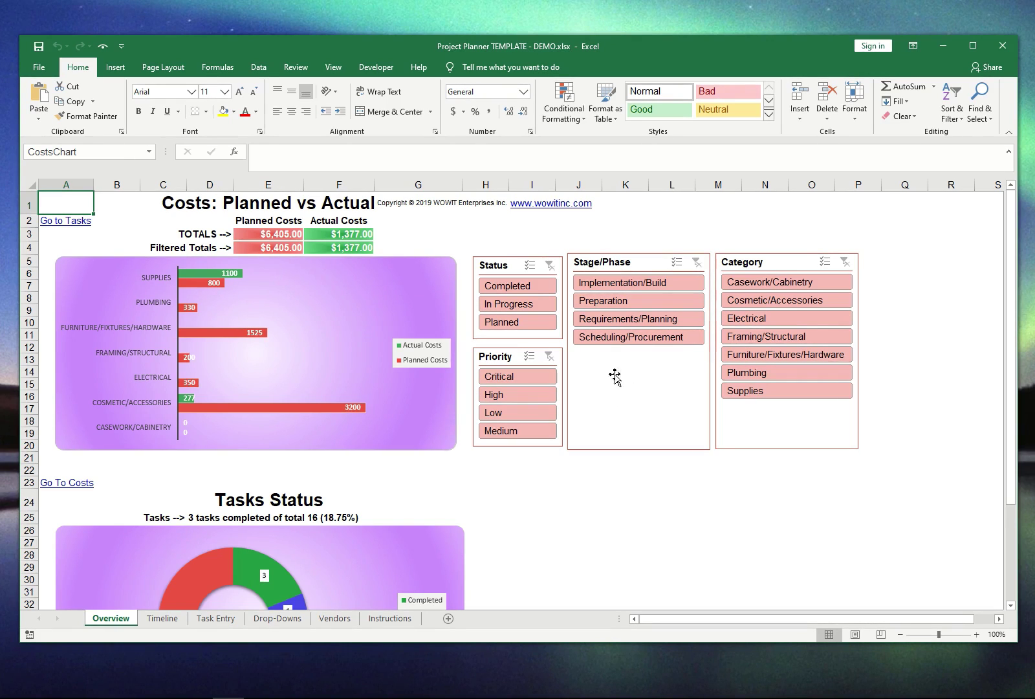
Step: Filter the cost chart to In Progress, then Completed status, then remove the status filter
{"action": "left_click", "coordinate": [541, 311]}
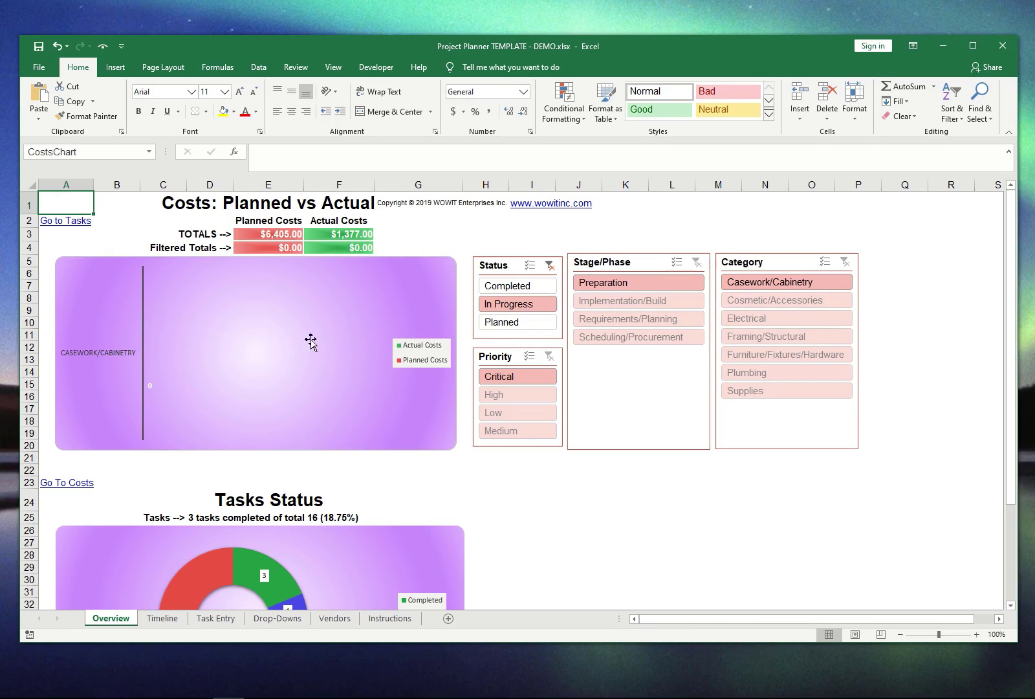
{"action": "left_click", "coordinate": [524, 289]}
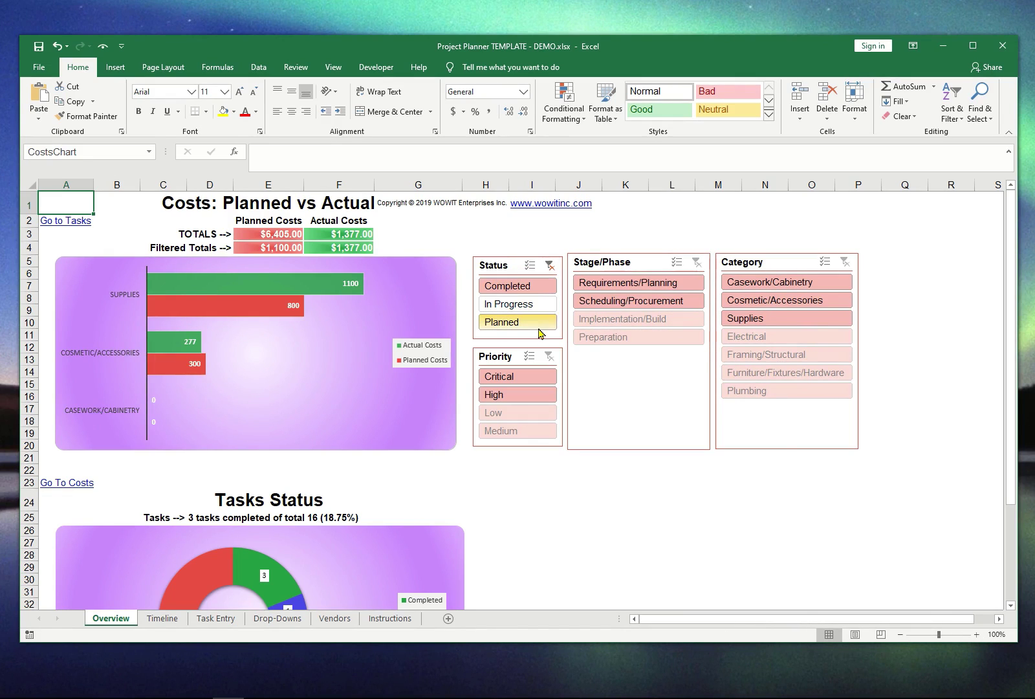
{"action": "left_click", "coordinate": [550, 266]}
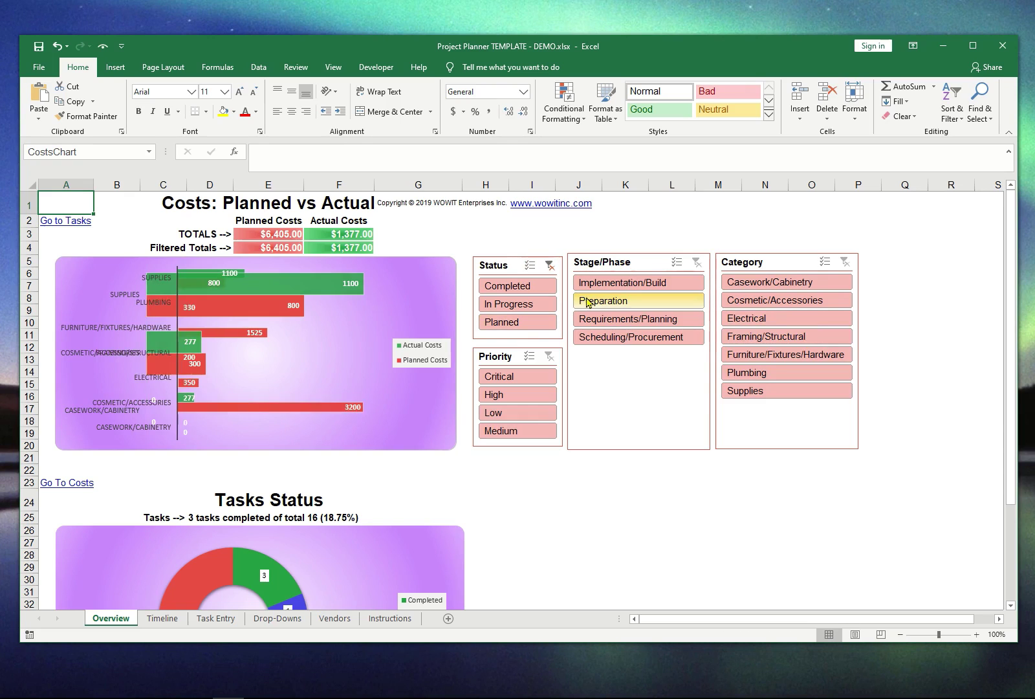
Step: Filter categories to Cosmetic/Accessories, Framing/Structural, Furniture/Fixtures/Hardware and Supplies, then clear all slicer filters
{"action": "left_click", "coordinate": [758, 300]}
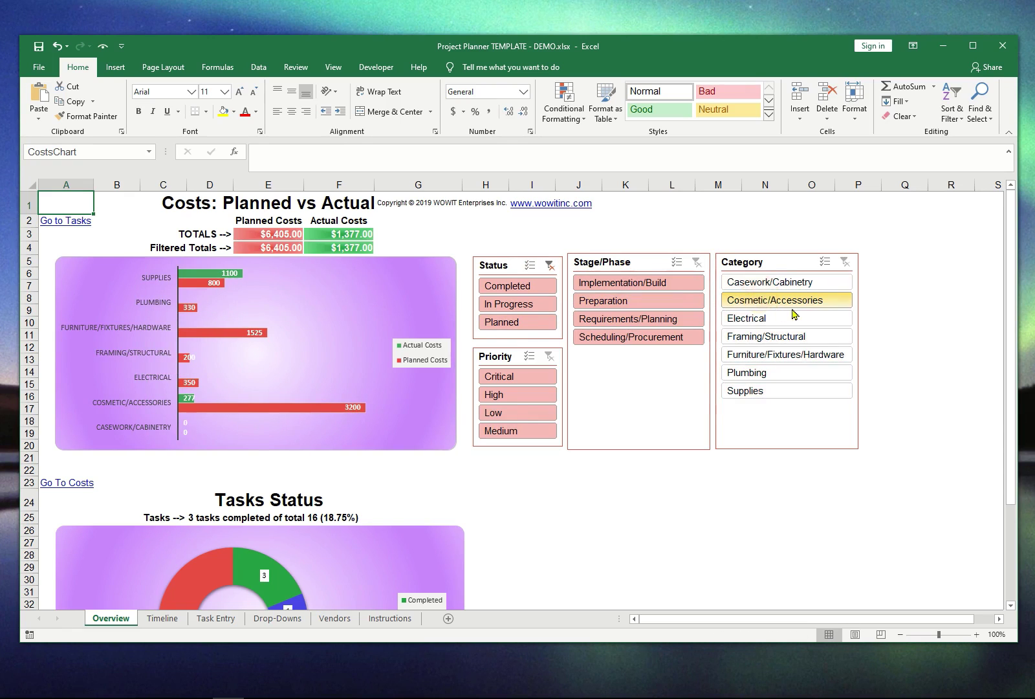
{"action": "left_click", "coordinate": [826, 262]}
{"action": "left_click", "coordinate": [816, 336]}
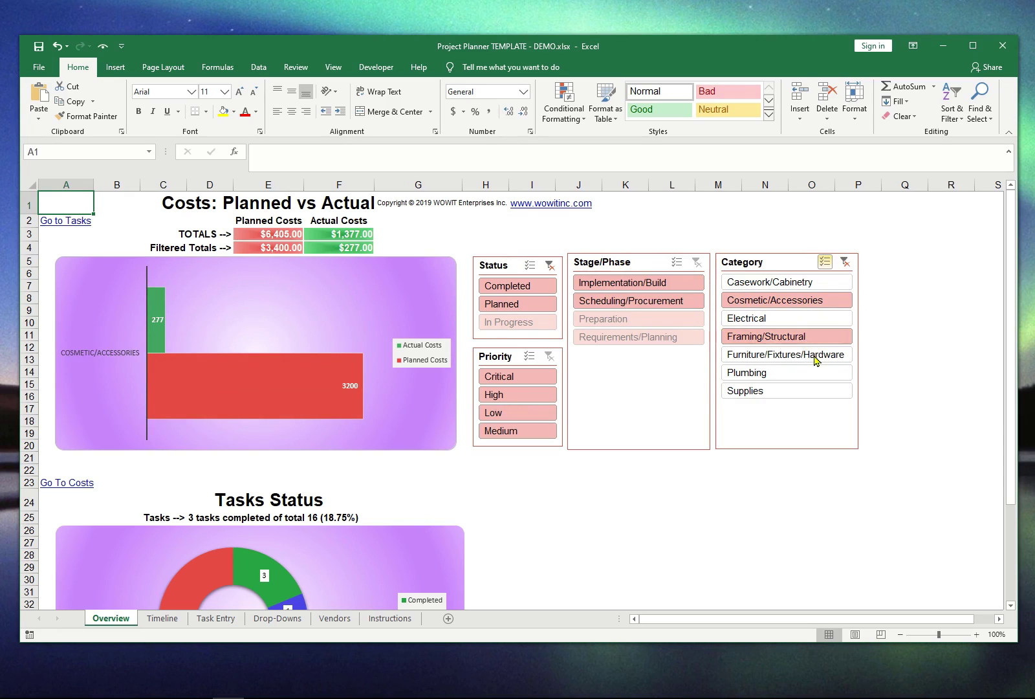
{"action": "left_click", "coordinate": [753, 356]}
{"action": "left_click", "coordinate": [803, 392]}
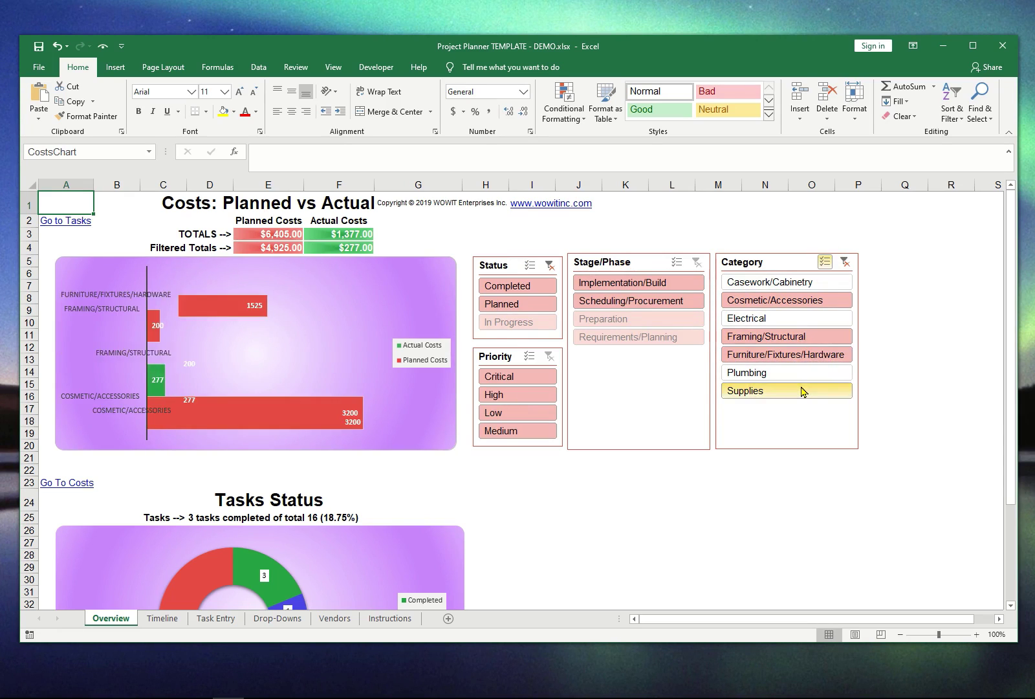
{"action": "left_click", "coordinate": [845, 265]}
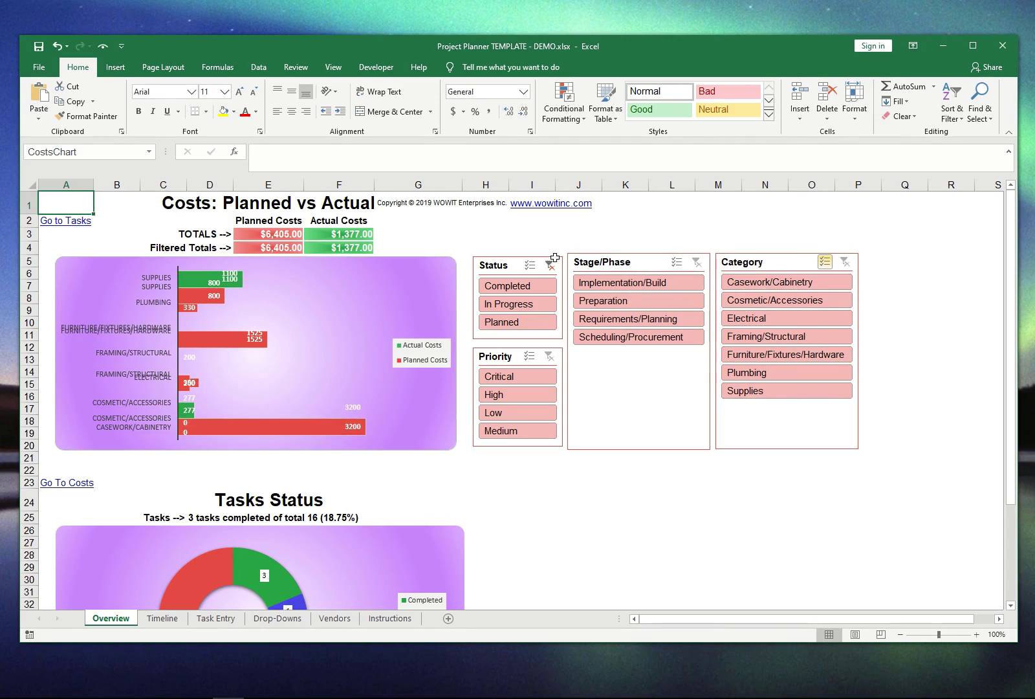
{"action": "left_click", "coordinate": [549, 265]}
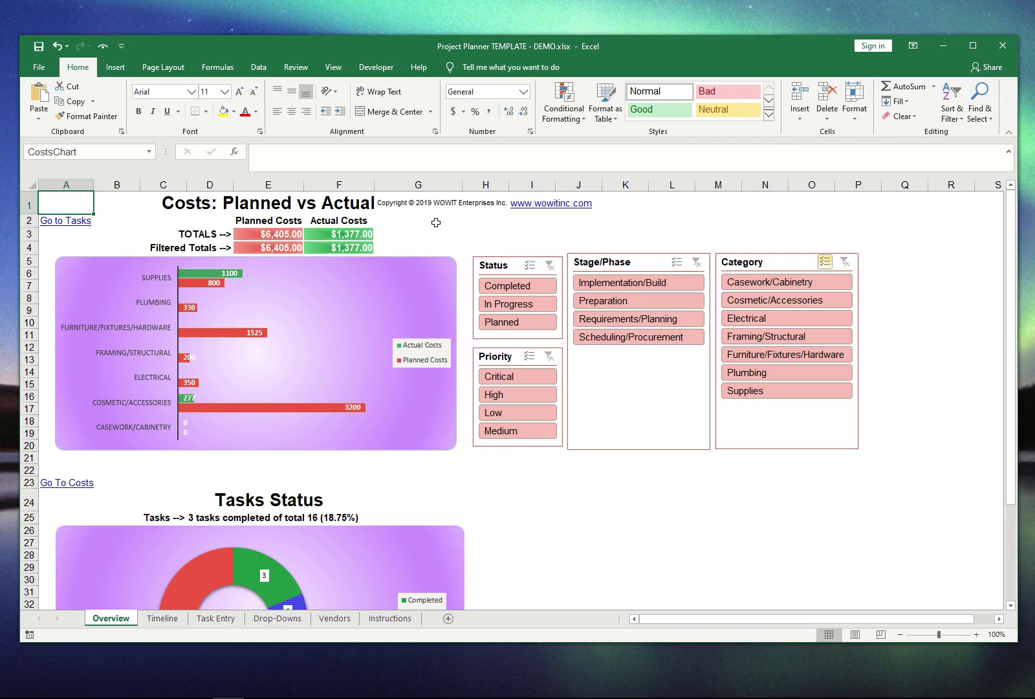
Step: Add 'New task' as task 17 in the Task Entry table's empty row B20
{"action": "left_click", "coordinate": [218, 619]}
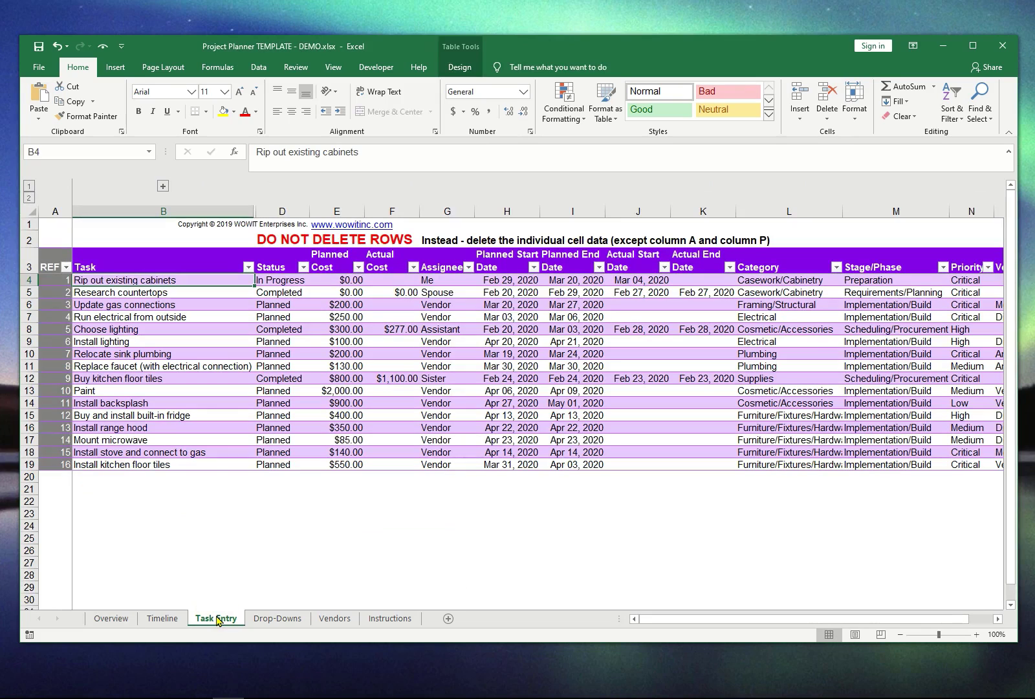
{"action": "left_click", "coordinate": [160, 475]}
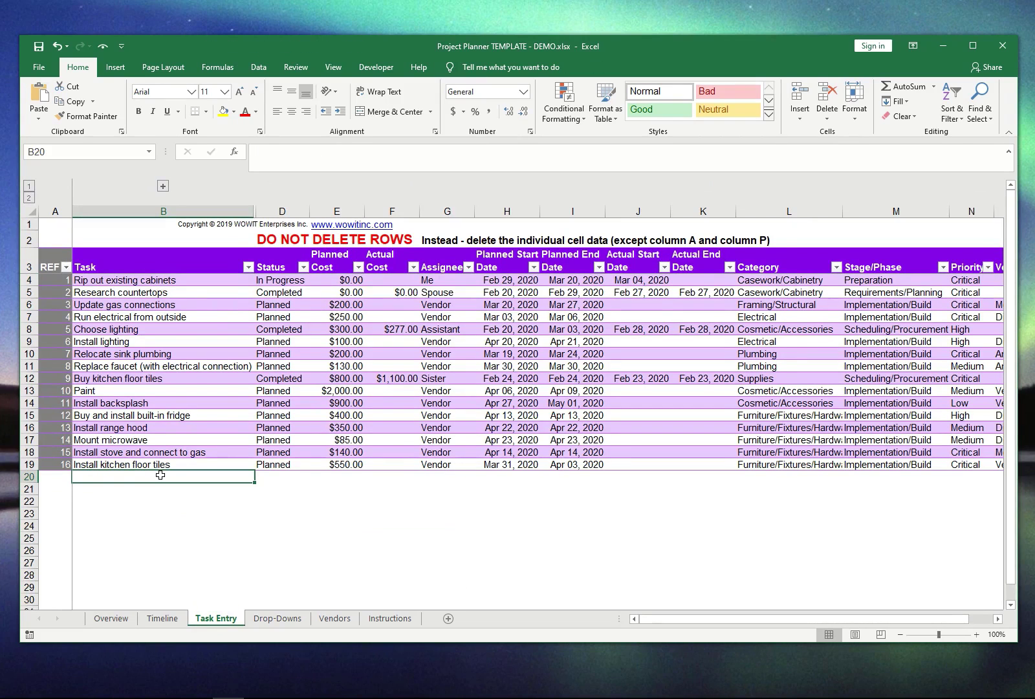
{"action": "type", "text": "New task"}
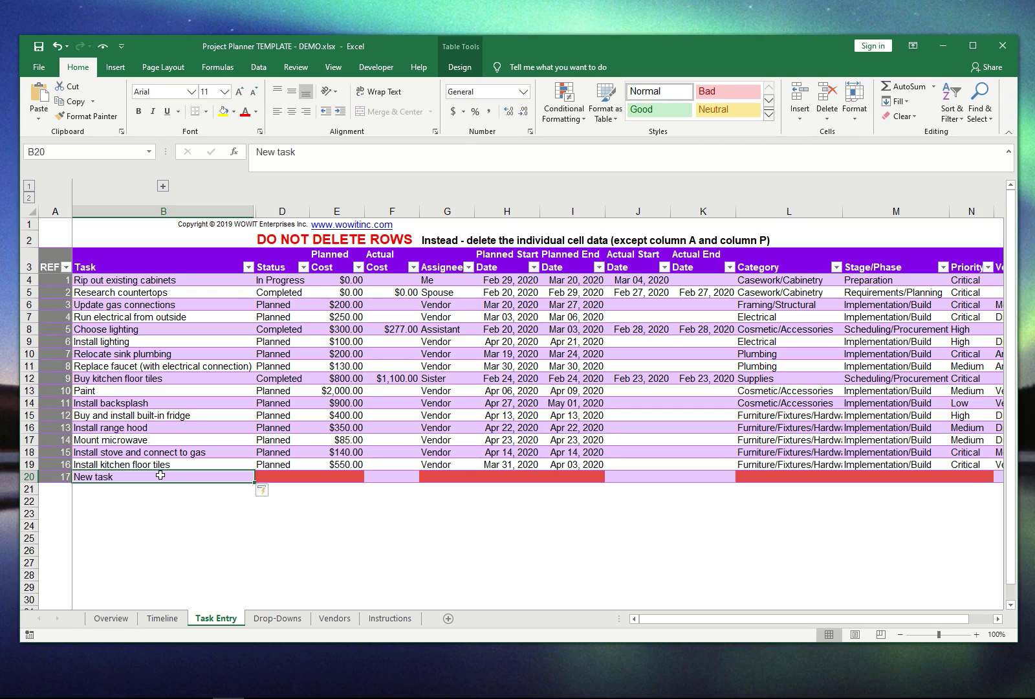
Step: Set task 17's status to In Progress and its planned cost to 1000
{"action": "left_click", "coordinate": [293, 480]}
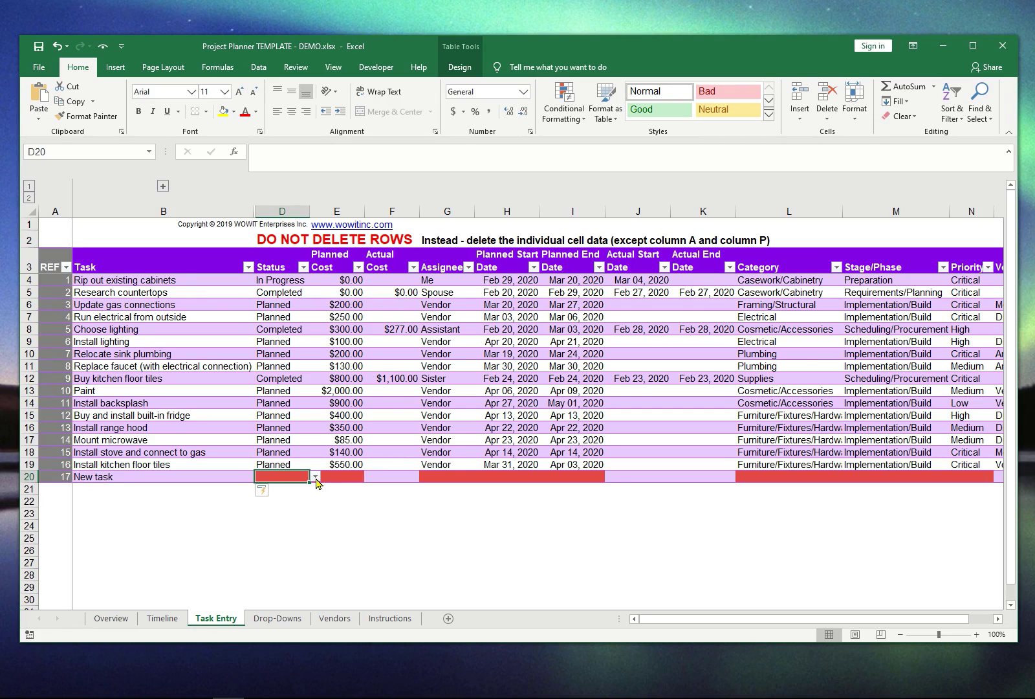
{"action": "left_click", "coordinate": [315, 476]}
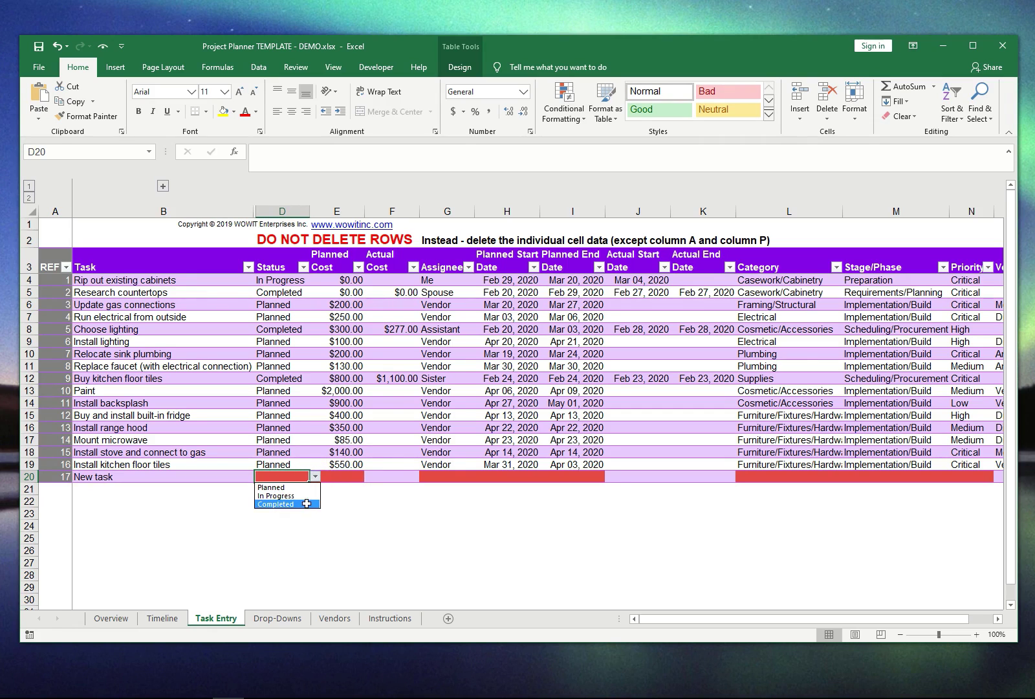
{"action": "left_click", "coordinate": [308, 497]}
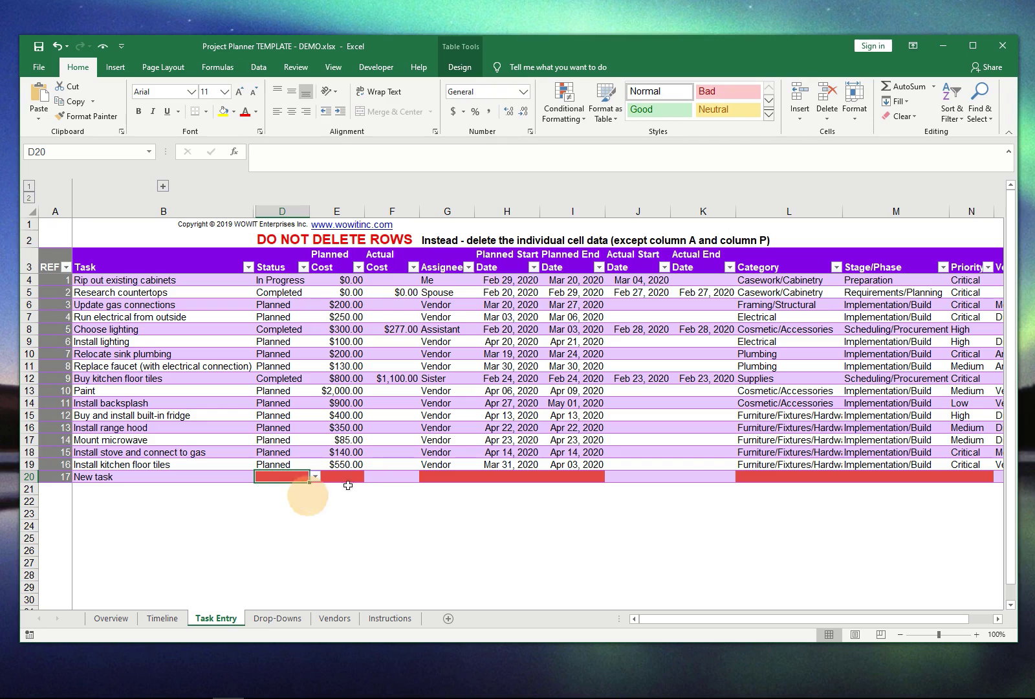
{"action": "left_click", "coordinate": [358, 476]}
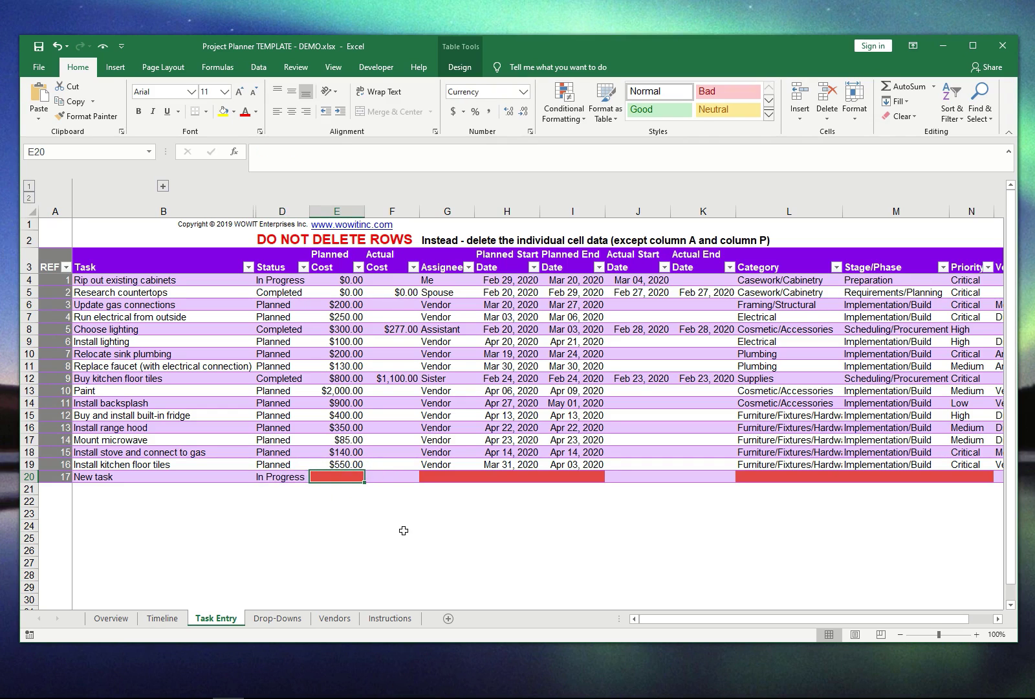
{"action": "type", "text": "1000"}
{"action": "key", "text": "ctrl+Return"}
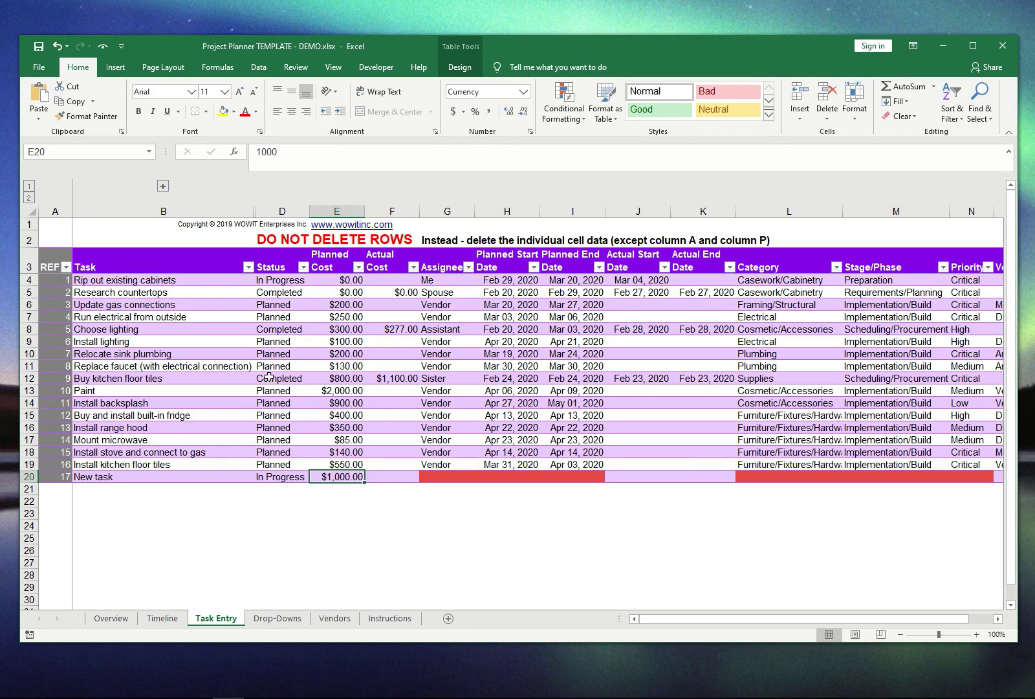
Step: Review task 17's assignee and category drop-down choices without selecting any
{"action": "left_click", "coordinate": [443, 480]}
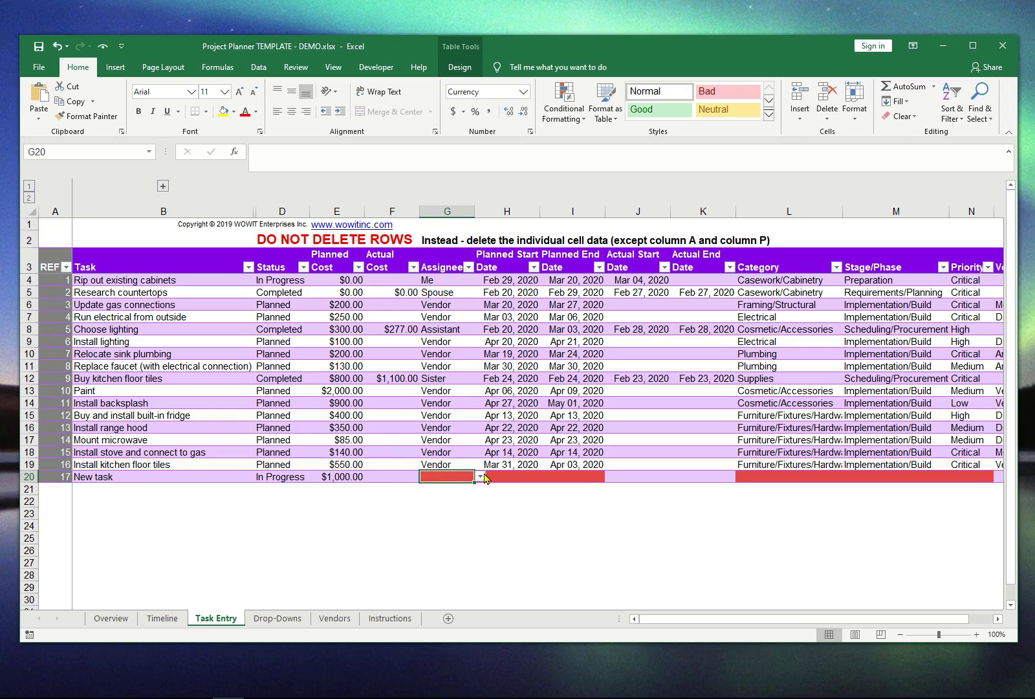
{"action": "left_click", "coordinate": [484, 474]}
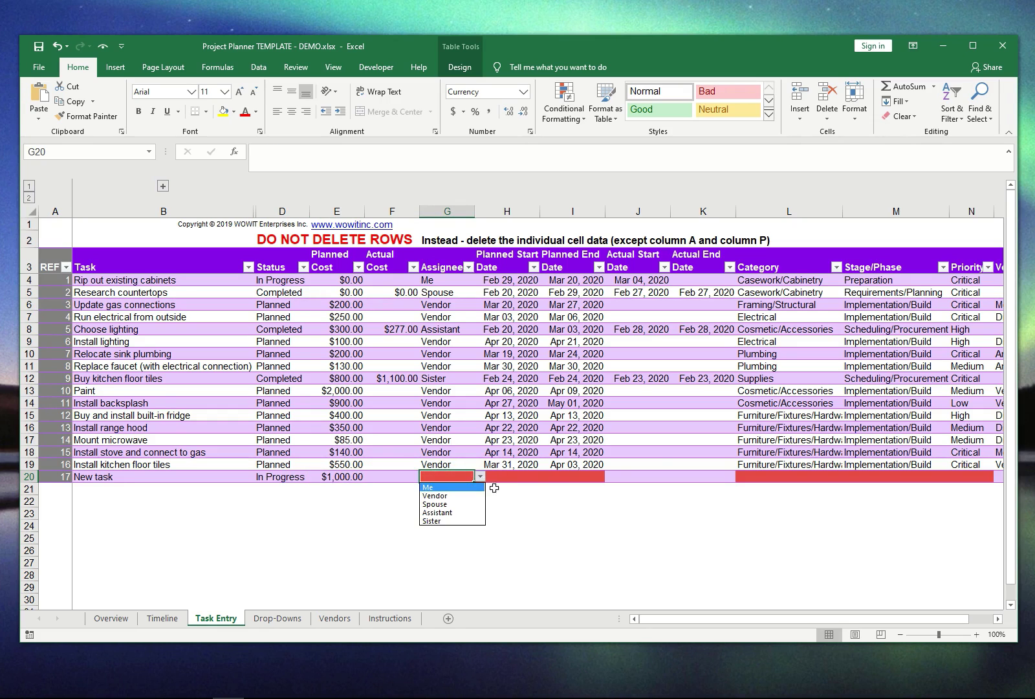
{"action": "key", "text": "Escape"}
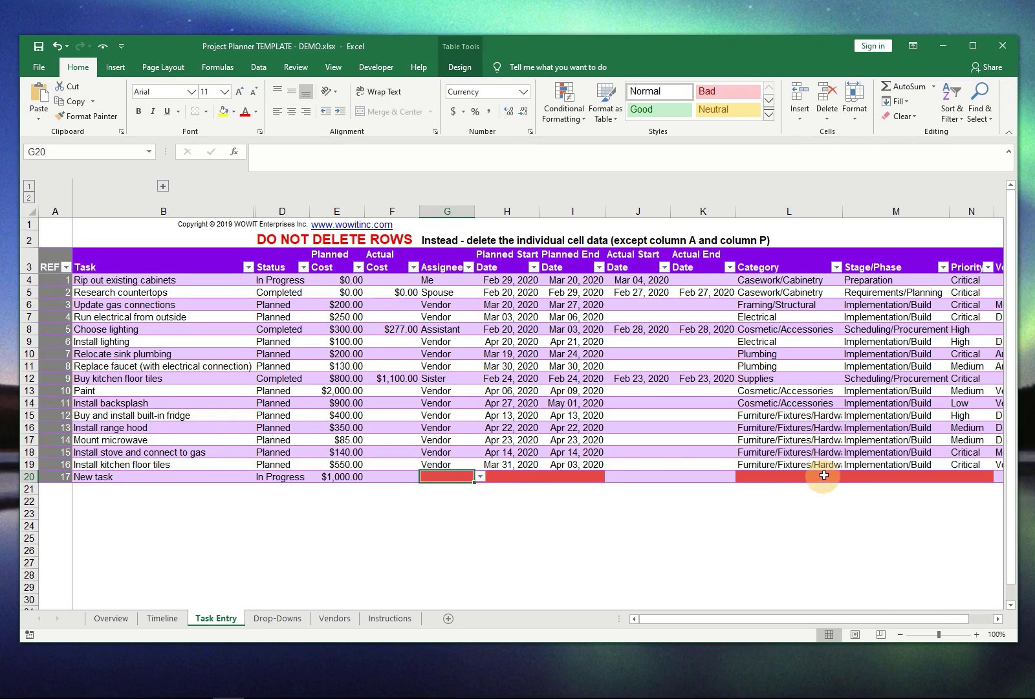
{"action": "left_click", "coordinate": [835, 476]}
{"action": "left_click", "coordinate": [848, 474]}
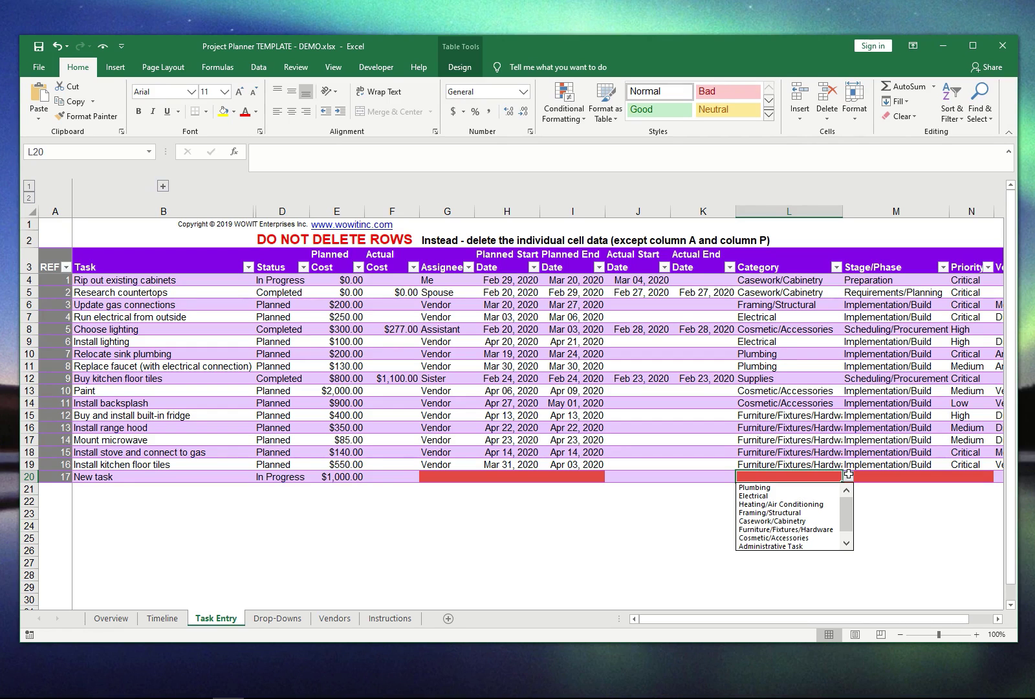
{"action": "left_click", "coordinate": [292, 621]}
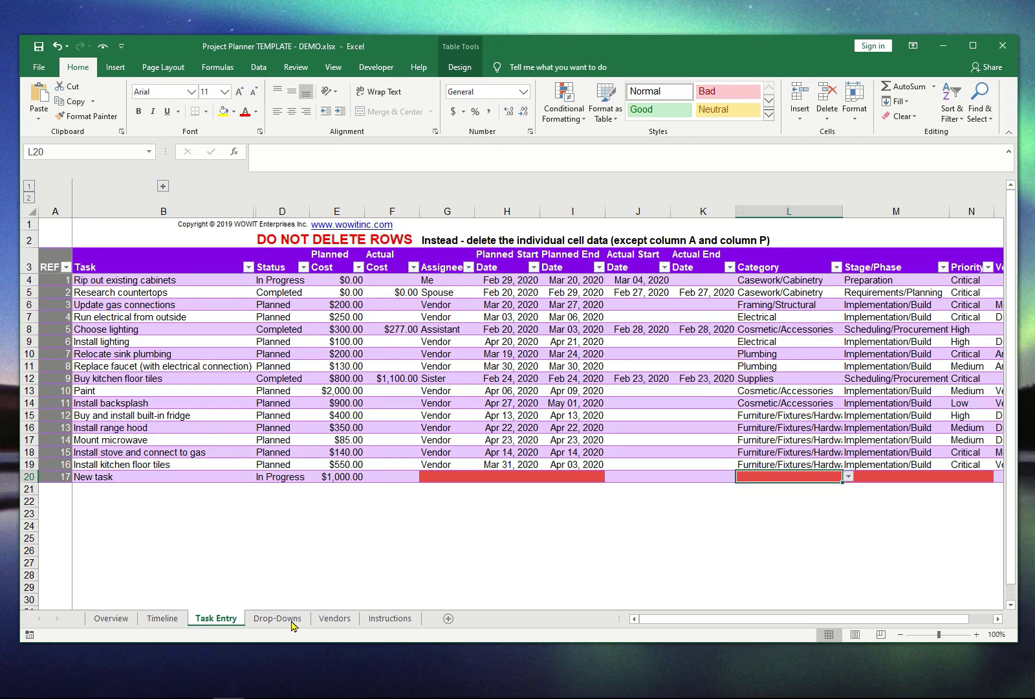
Step: Select the nine-entry Stage/Phase list in column C of Drop-Downs, then deselect it
{"action": "left_click", "coordinate": [292, 621]}
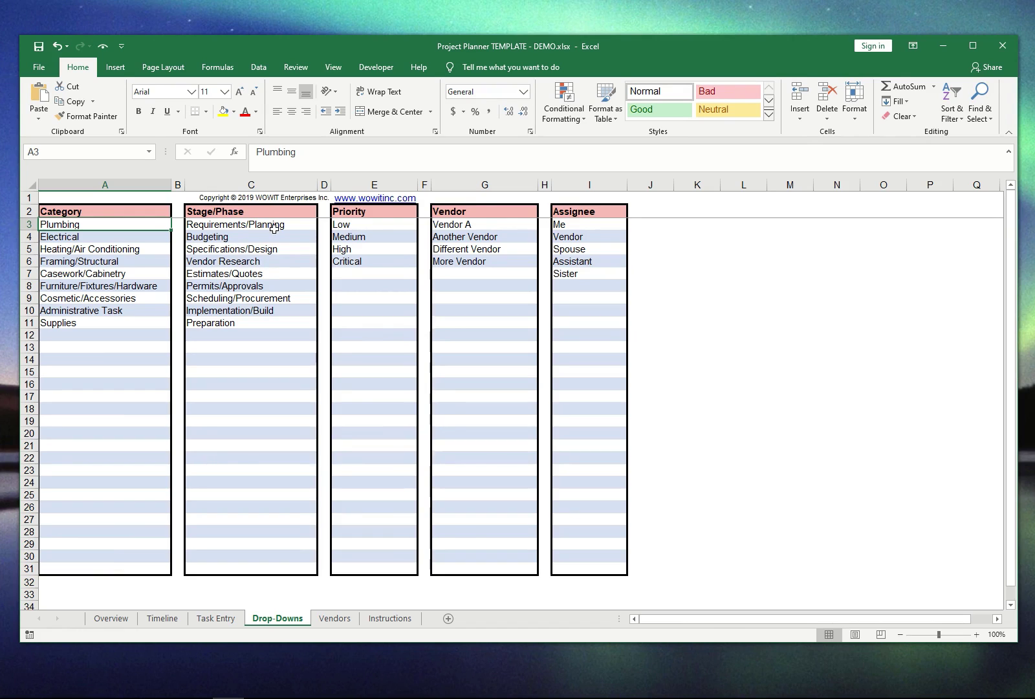
{"action": "left_click_drag", "start_coordinate": [274, 228], "coordinate": [268, 567]}
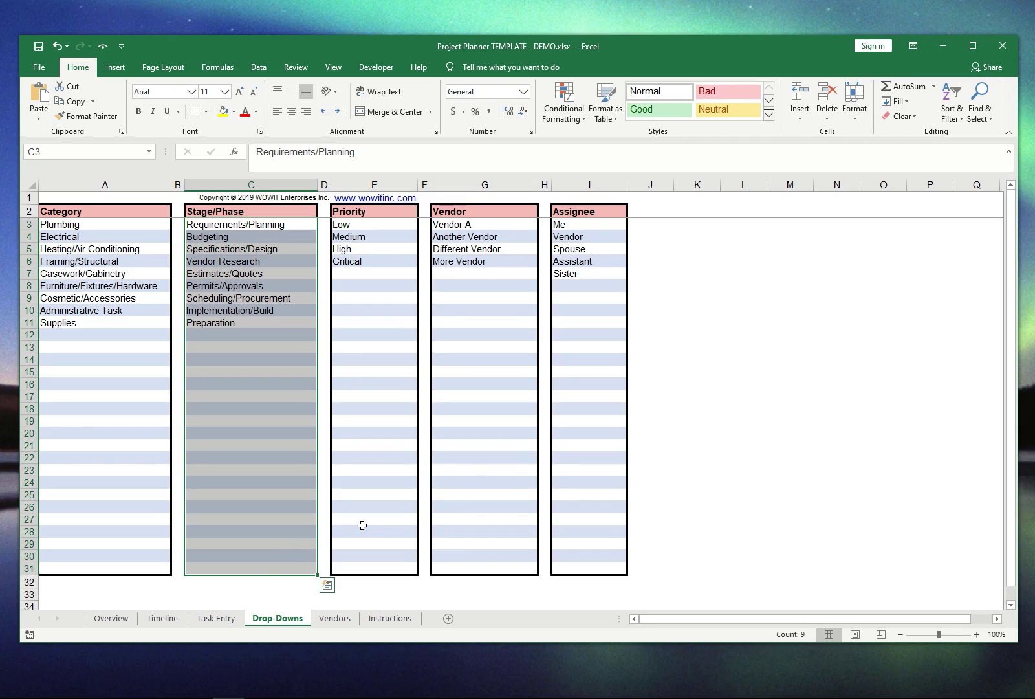
{"action": "left_click", "coordinate": [677, 433]}
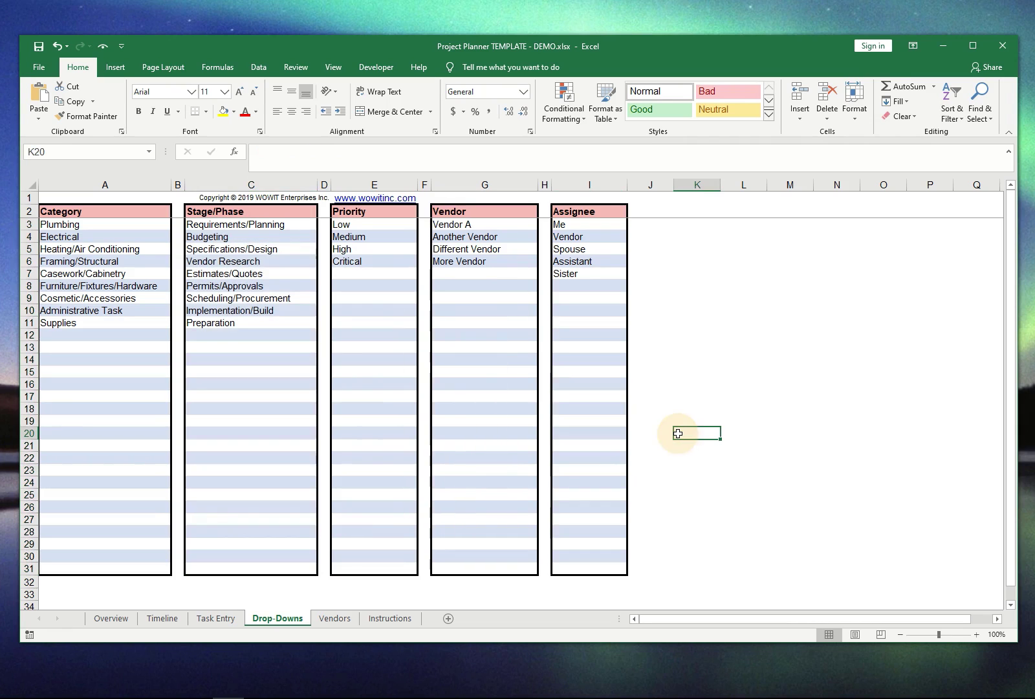